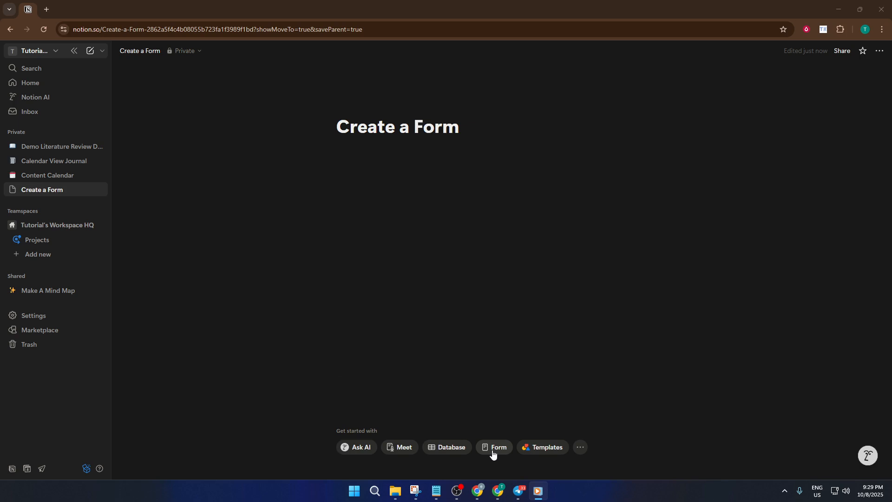
Turn the empty page into a form and title it "Registration Form"
{"action": "left_click", "coordinate": [491, 450]}
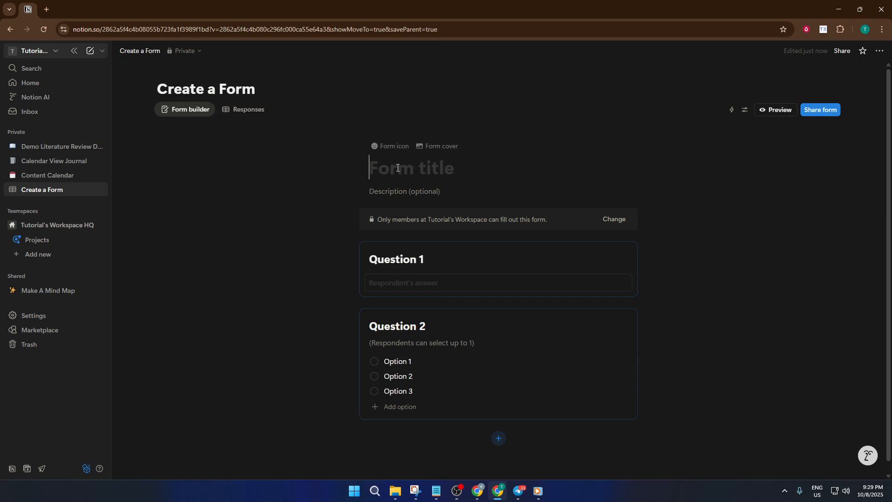
{"action": "type", "text": "Registration"}
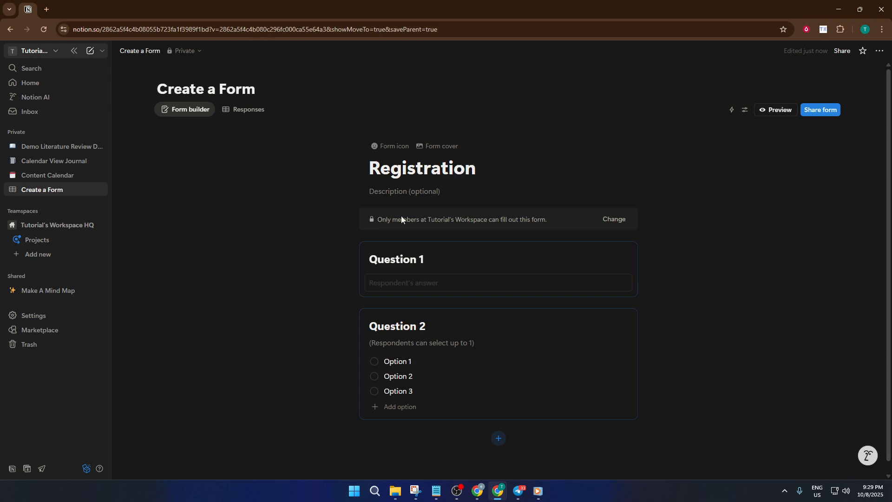
{"action": "left_click", "coordinate": [392, 188]}
{"action": "type", "text": "Form"}
Give the form the spiral notepad emoji as its icon and add a cover image
{"action": "left_click", "coordinate": [387, 148]}
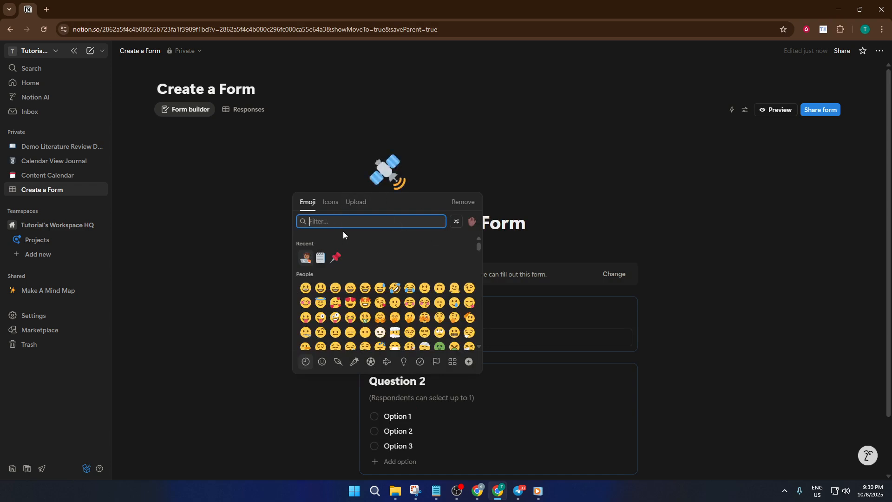
{"action": "left_click", "coordinate": [321, 258]}
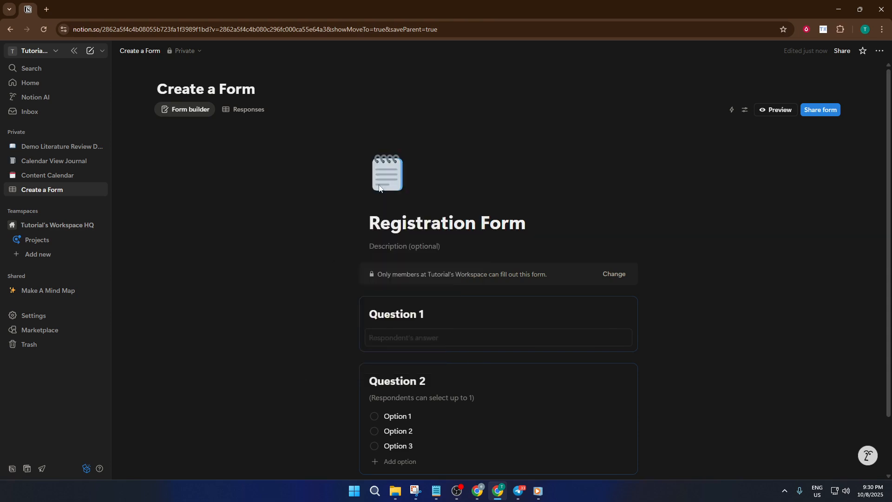
{"action": "mouse_move", "coordinate": [377, 194]}
{"action": "left_click", "coordinate": [393, 200]}
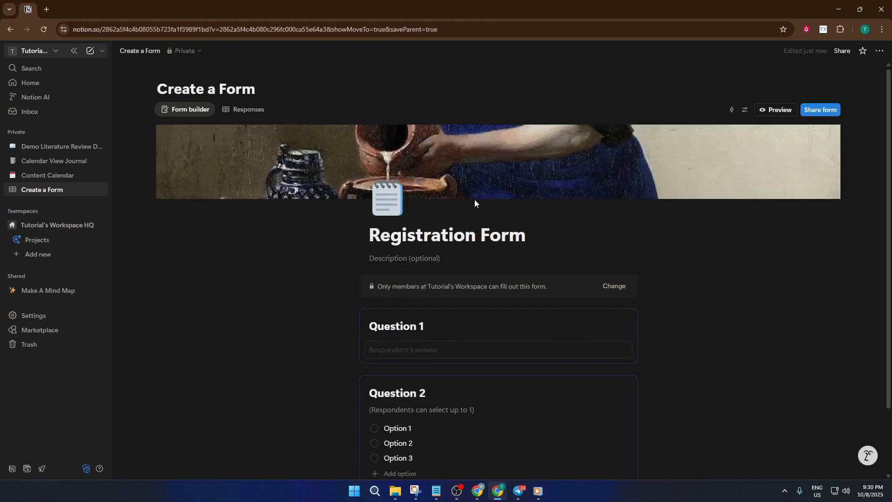
Replace the cover with the neon REGISTRATION sign photo from an Unsplash search for "registration", repositioned so the sign's lettering fills the banner
{"action": "mouse_move", "coordinate": [595, 148]}
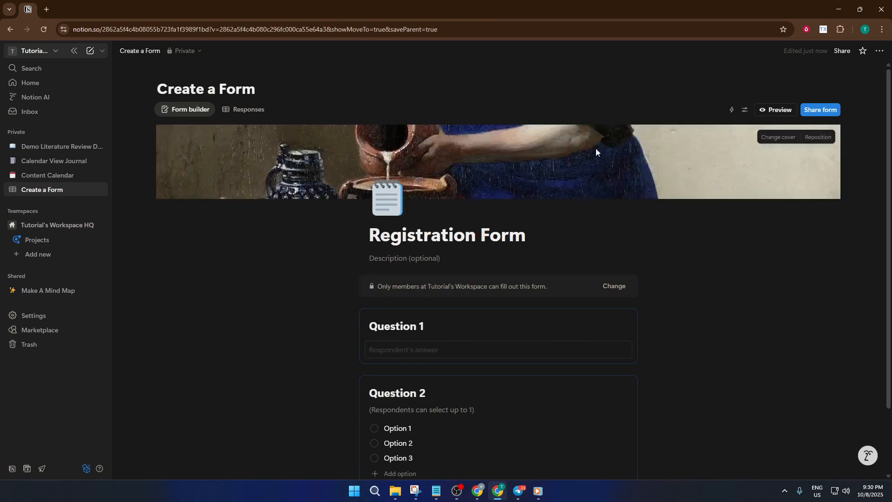
{"action": "left_click", "coordinate": [779, 138]}
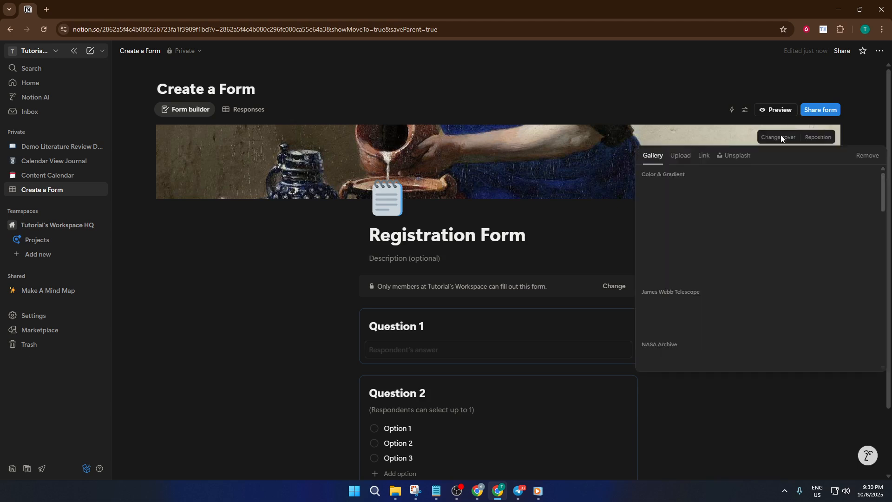
{"action": "left_click", "coordinate": [735, 156]}
{"action": "type", "text": "reg"}
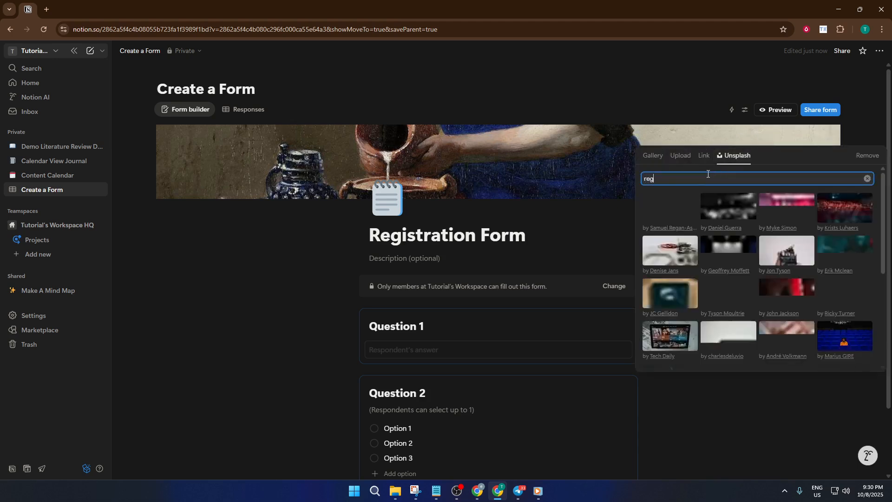
{"action": "type", "text": "istration"}
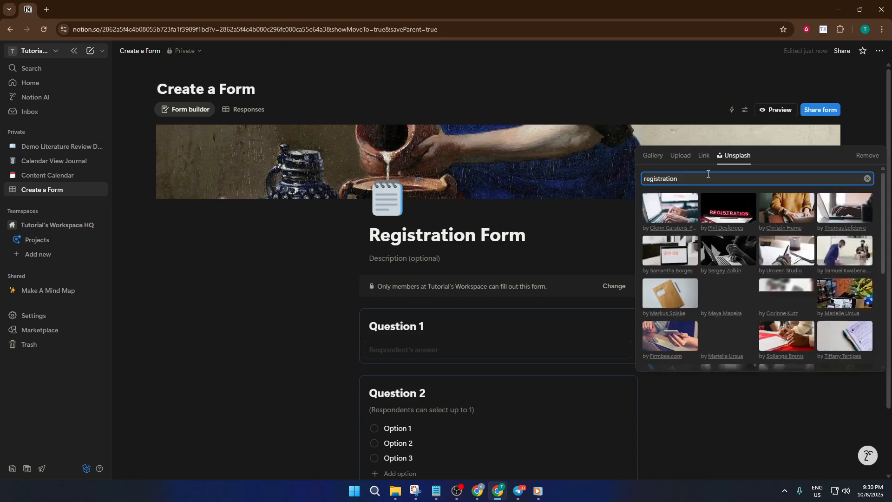
{"action": "left_click", "coordinate": [721, 215]}
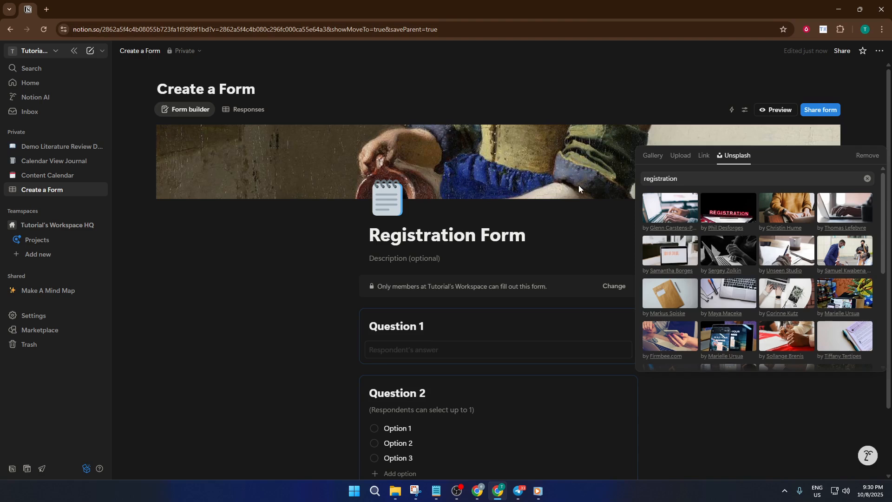
{"action": "left_click", "coordinate": [704, 207]}
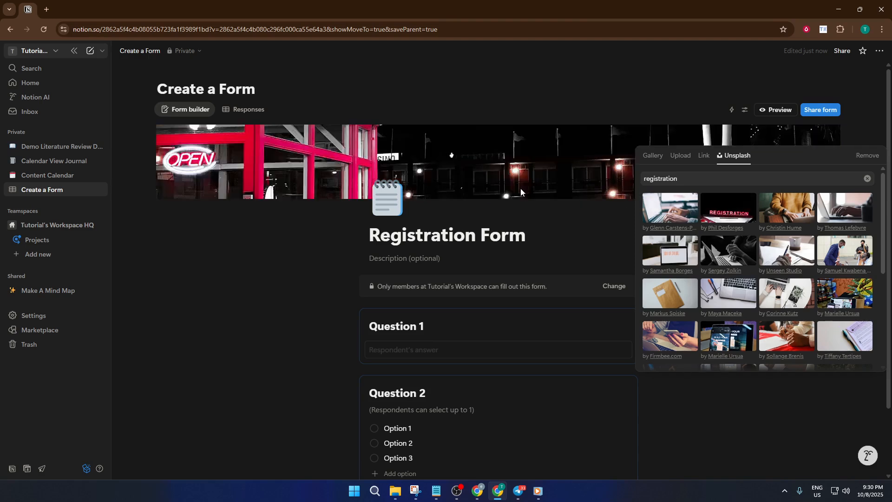
{"action": "left_click", "coordinate": [494, 185]}
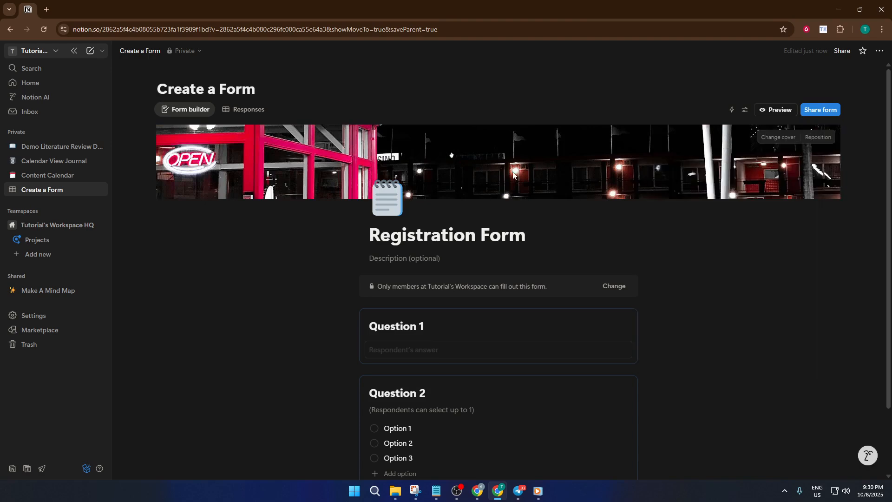
{"action": "left_click", "coordinate": [817, 137]}
{"action": "left_click_drag", "start_coordinate": [579, 154], "coordinate": [580, 347]}
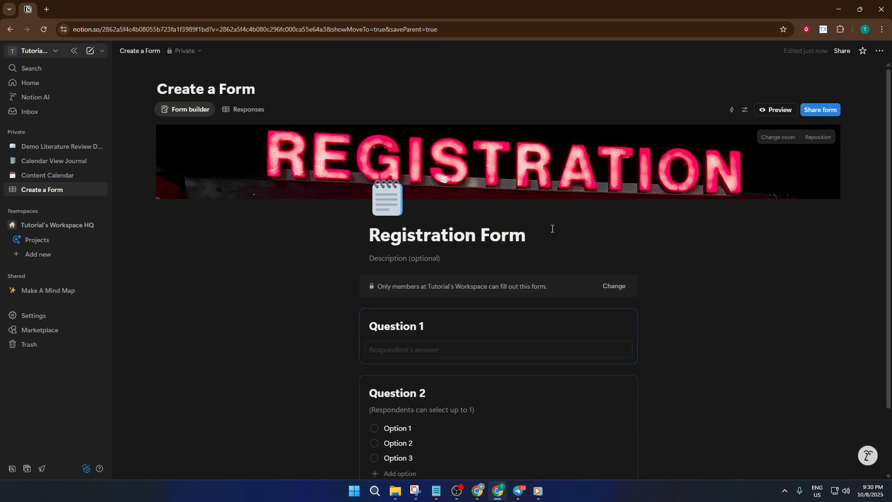
Rename the first question "Full Name" and delete the multiple-choice Question 2
{"action": "scroll", "coordinate": [552, 229], "scroll_direction": "down", "scroll_amount": 2}
{"action": "triple_click", "coordinate": [413, 246]}
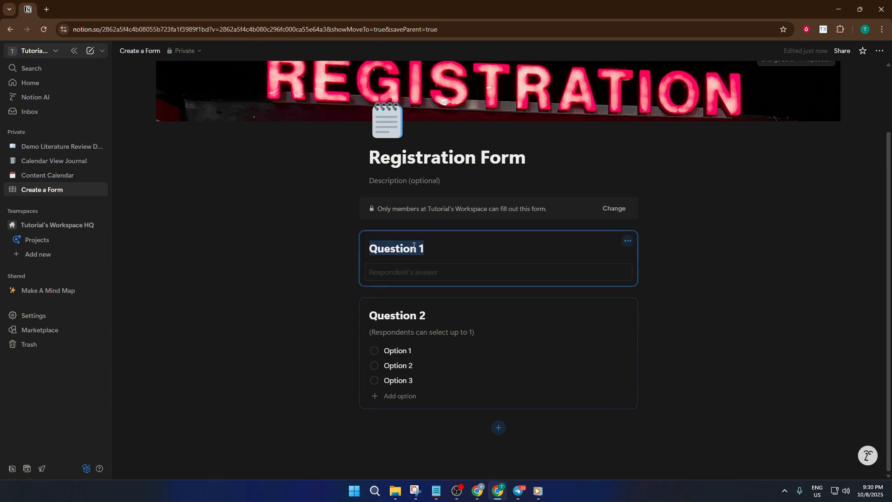
{"action": "type", "text": "Fu"}
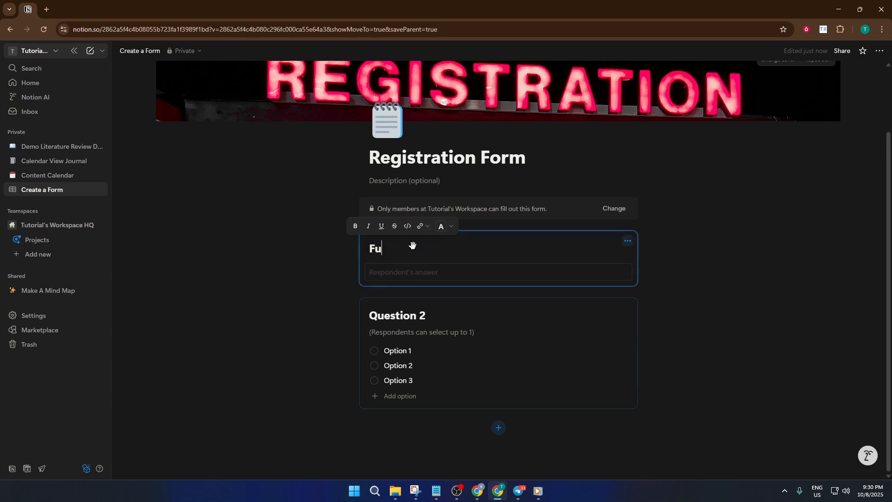
{"action": "type", "text": "ll Name"}
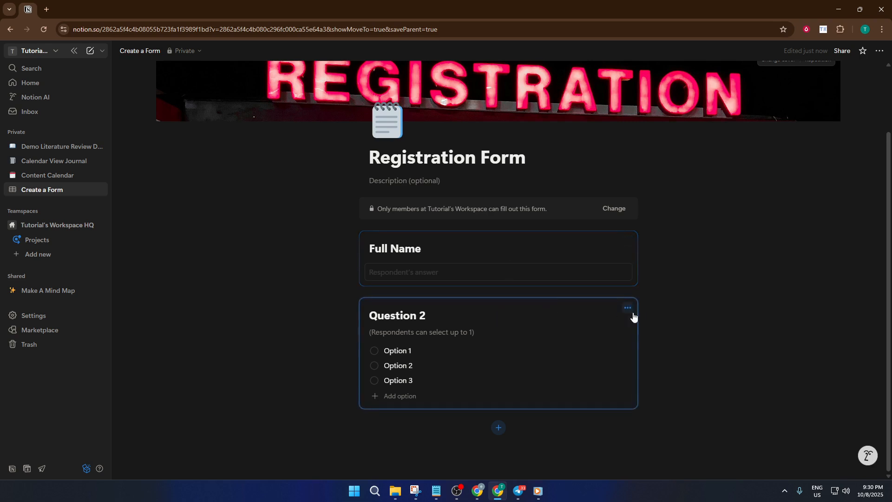
{"action": "left_click", "coordinate": [628, 308]}
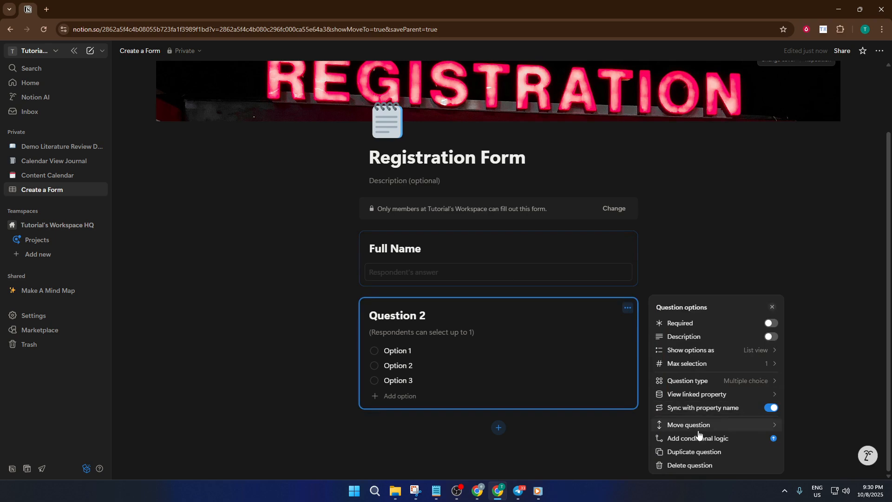
{"action": "left_click", "coordinate": [702, 465]}
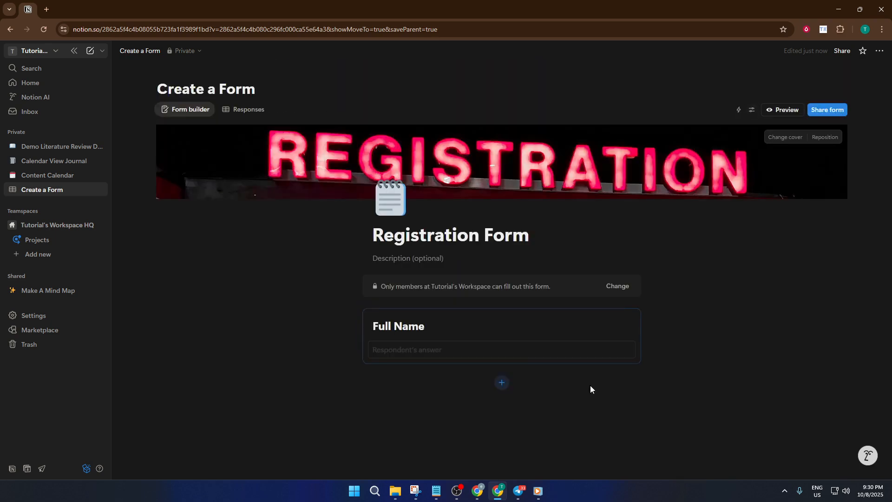
Add an Email question below Full Name, keeping the default name
{"action": "left_click", "coordinate": [507, 383]}
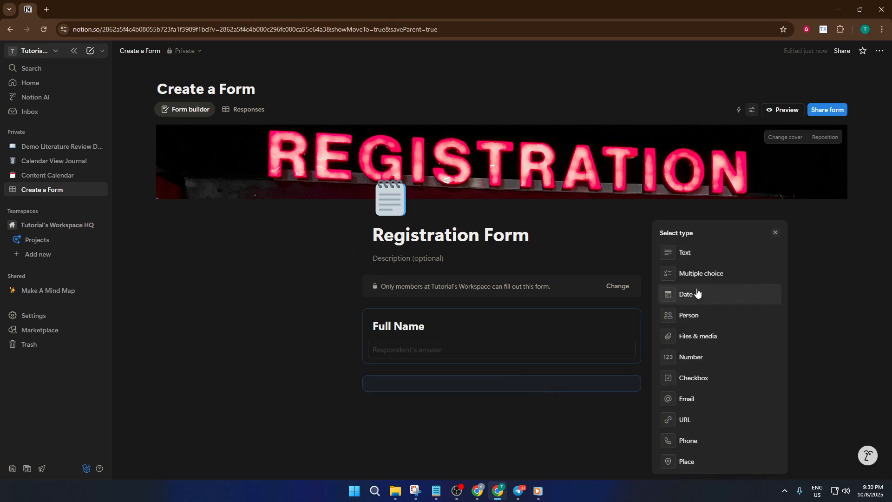
{"action": "left_click", "coordinate": [697, 398]}
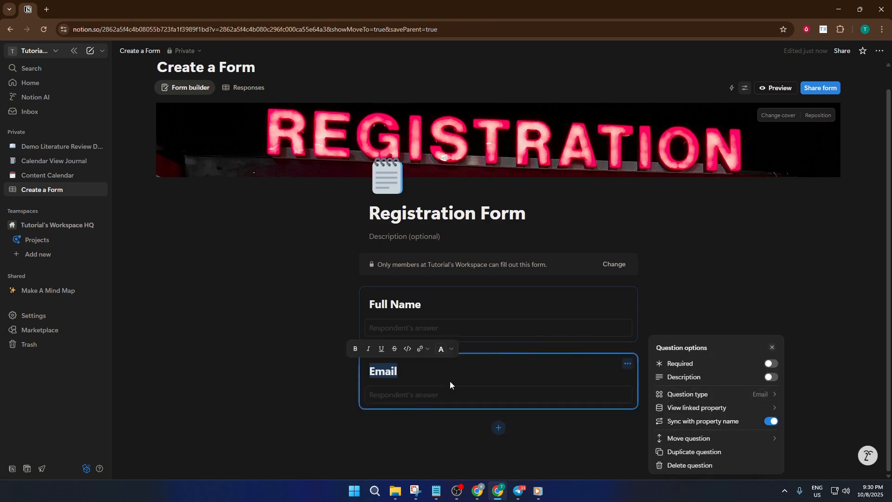
{"action": "left_click", "coordinate": [412, 375]}
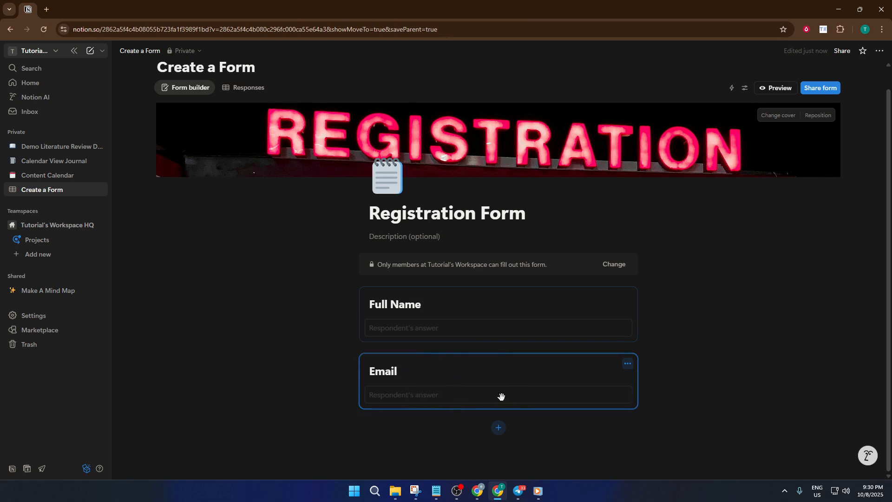
Add a Date question below Email, keeping the default name
{"action": "left_click", "coordinate": [499, 429]}
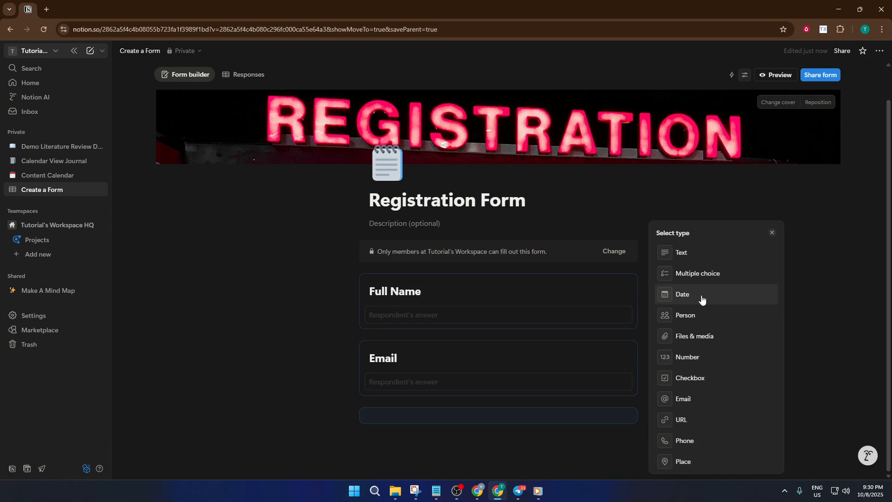
{"action": "left_click", "coordinate": [701, 297]}
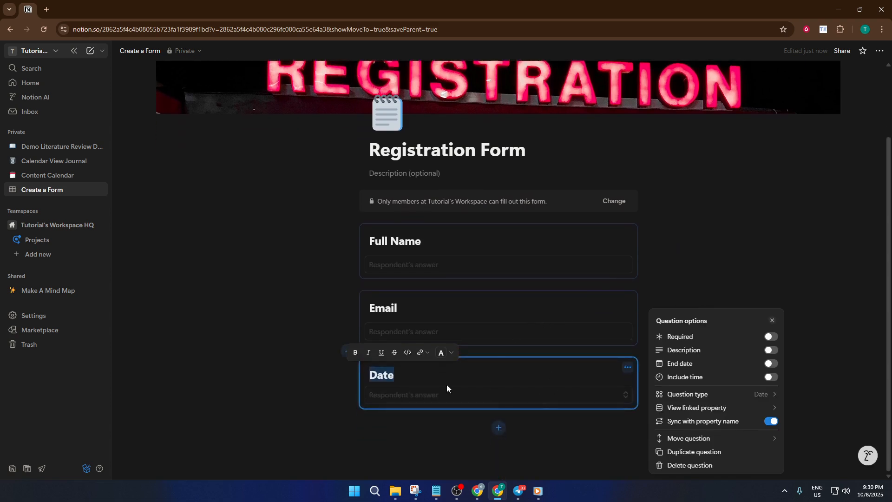
{"action": "left_click", "coordinate": [490, 380]}
{"action": "left_click", "coordinate": [492, 379]}
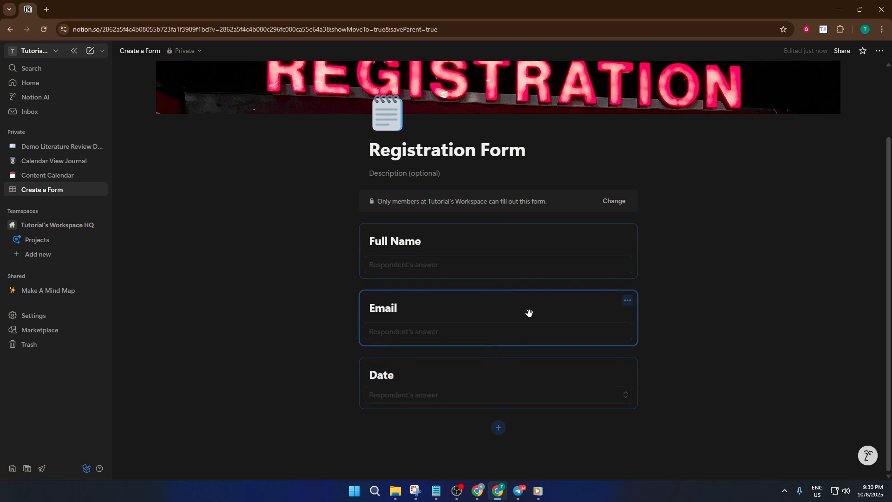
Look through the question types available for another question without adding one, and review the form from cover to last question
{"action": "left_click", "coordinate": [500, 428]}
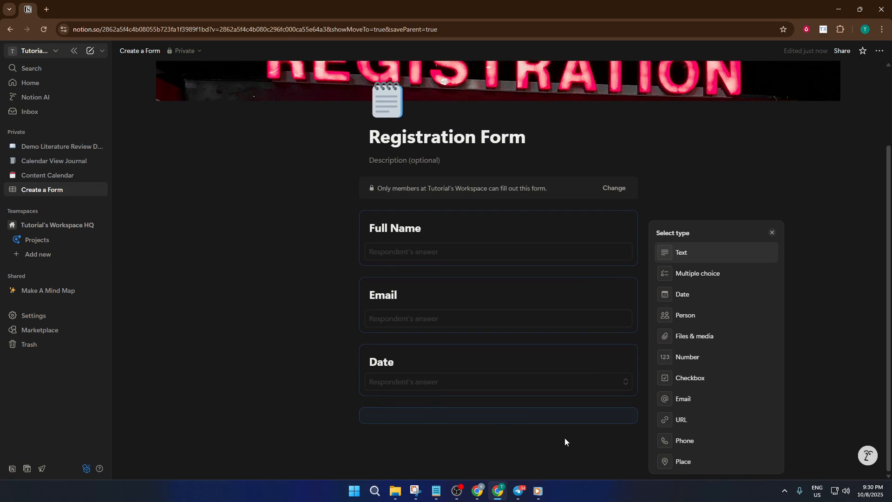
{"action": "left_click", "coordinate": [834, 309]}
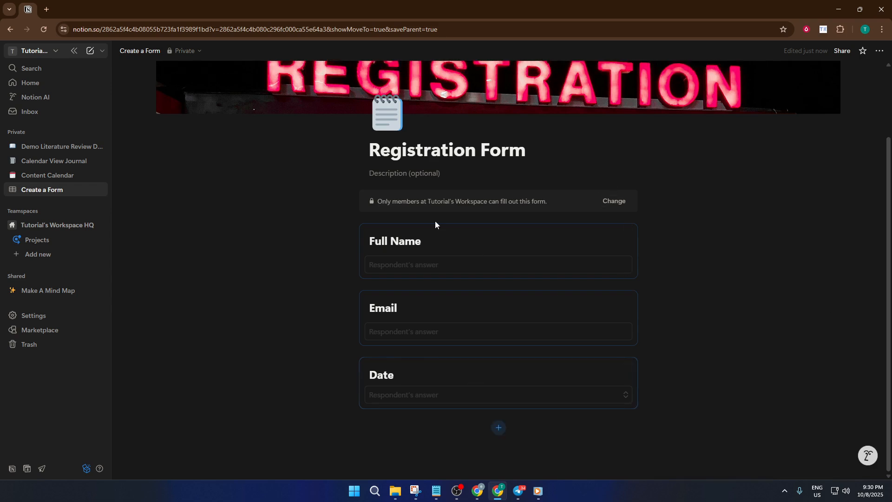
{"action": "scroll", "coordinate": [532, 310], "scroll_direction": "up", "scroll_amount": 2}
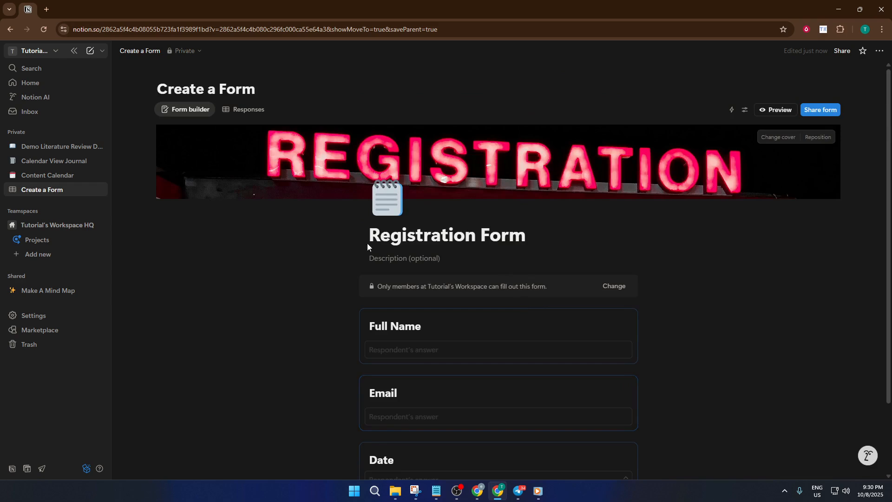
{"action": "scroll", "coordinate": [520, 280], "scroll_direction": "down", "scroll_amount": 2}
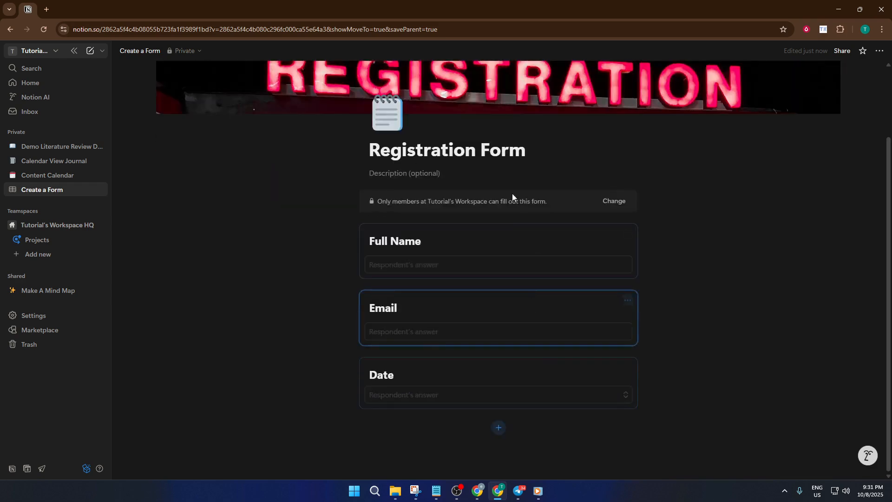
{"action": "scroll", "coordinate": [539, 374], "scroll_direction": "up", "scroll_amount": 2}
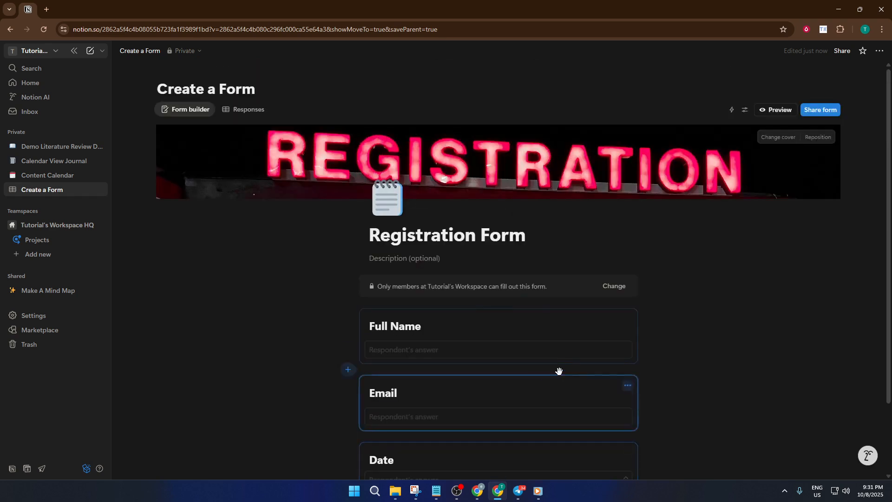
Examine the form's sharing options, including who can fill it out, anonymous responses, submission access and the form link
{"action": "left_click", "coordinate": [817, 108]}
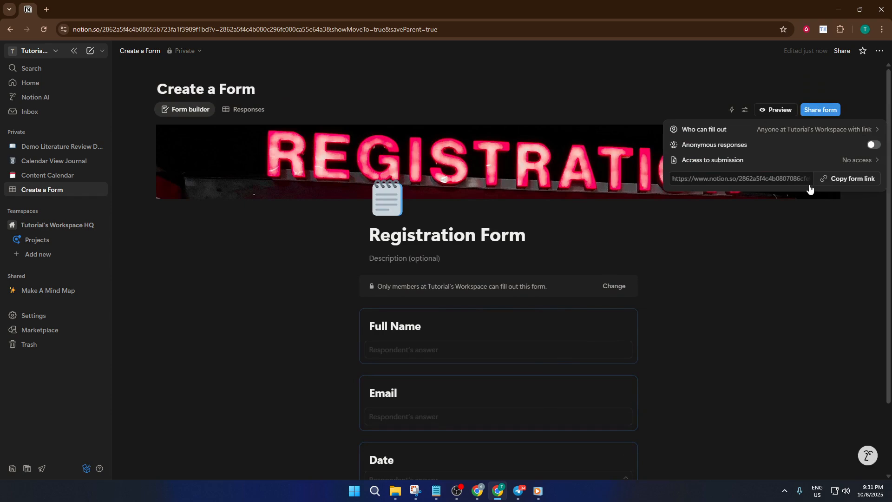
{"action": "left_click", "coordinate": [712, 235]}
{"action": "scroll", "coordinate": [716, 232], "scroll_direction": "down", "scroll_amount": 2}
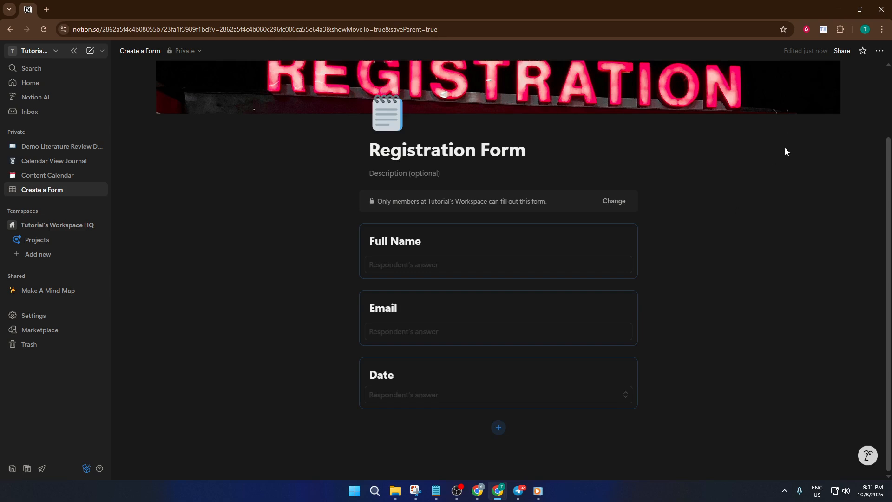
{"action": "scroll", "coordinate": [782, 158], "scroll_direction": "up", "scroll_amount": 1}
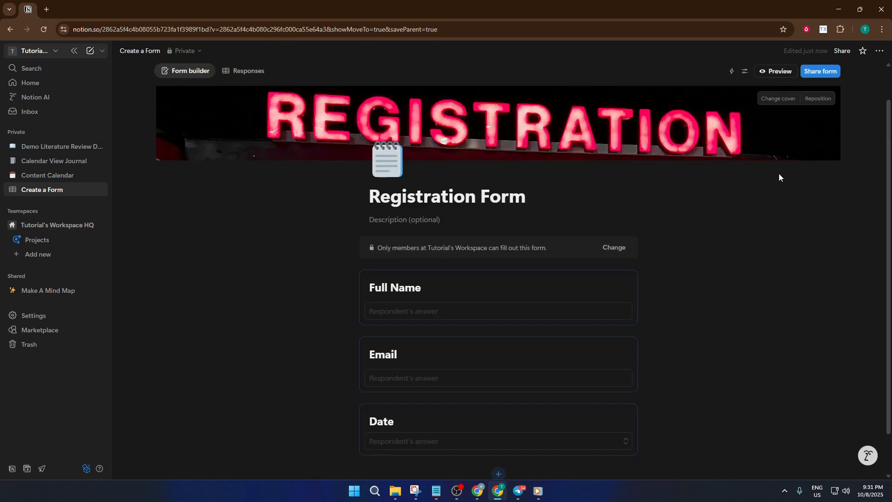
{"action": "left_click", "coordinate": [832, 73]}
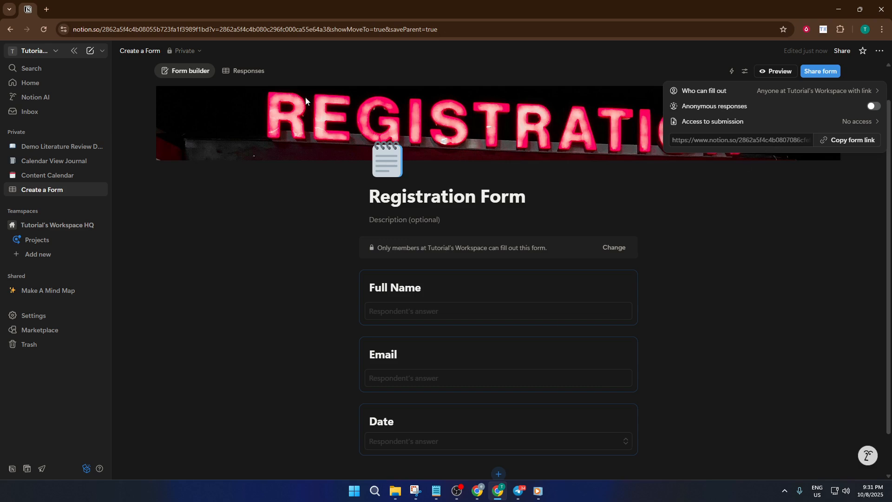
View the form's Responses table, and return to the form builder to look over the questions
{"action": "left_click", "coordinate": [239, 75]}
{"action": "left_click", "coordinate": [239, 76]}
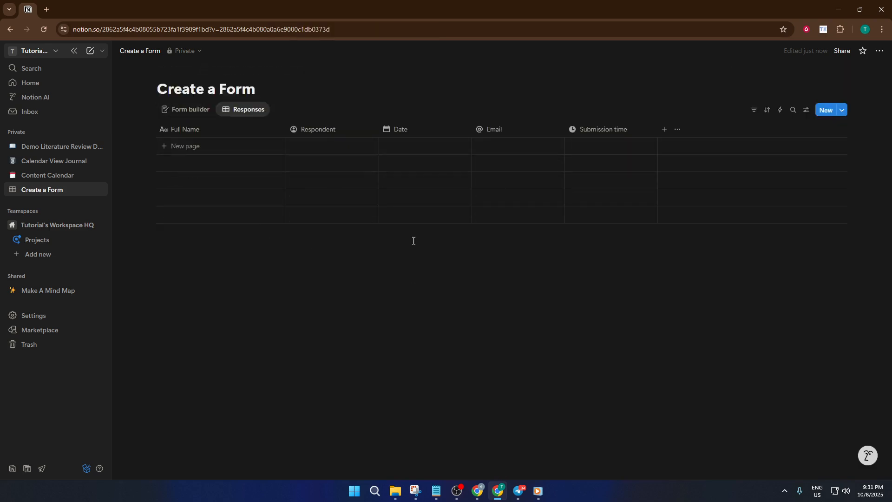
{"action": "left_click", "coordinate": [184, 109]}
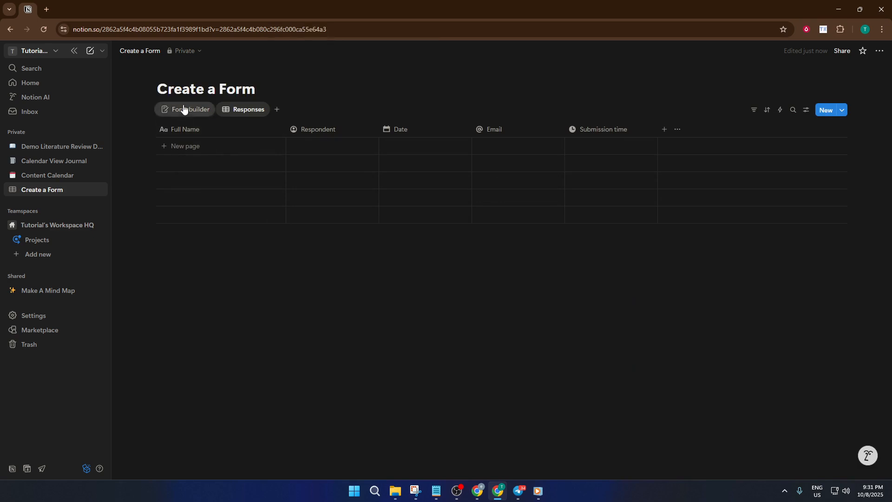
{"action": "scroll", "coordinate": [499, 318], "scroll_direction": "down", "scroll_amount": 2}
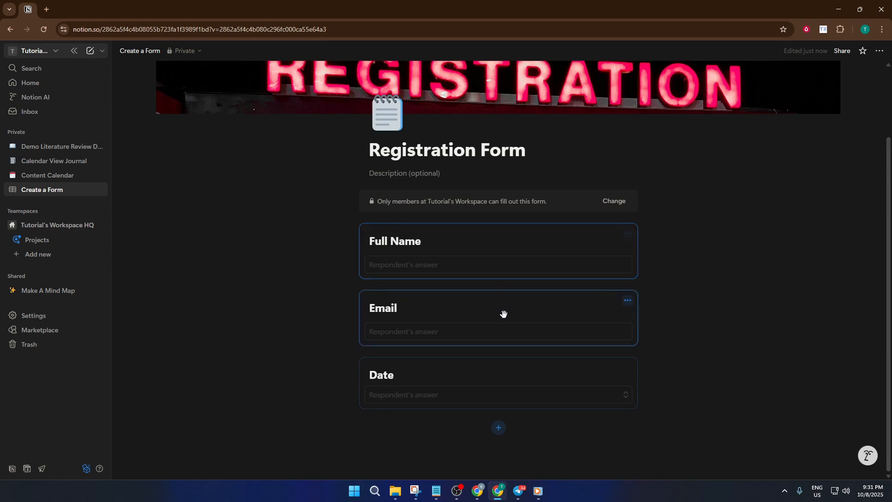